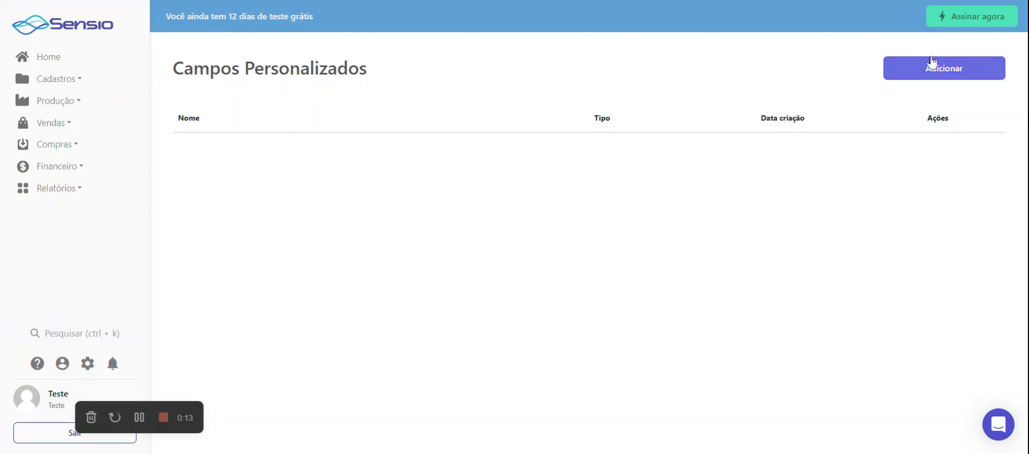
Start a new custom field and set its Tela to Pedidos.
{"action": "left_click", "coordinate": [931, 70]}
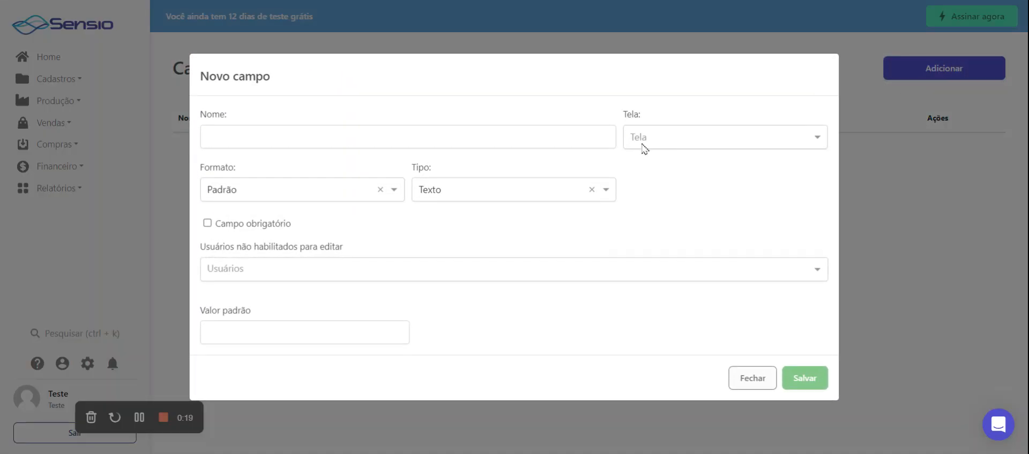
{"action": "left_click", "coordinate": [697, 140]}
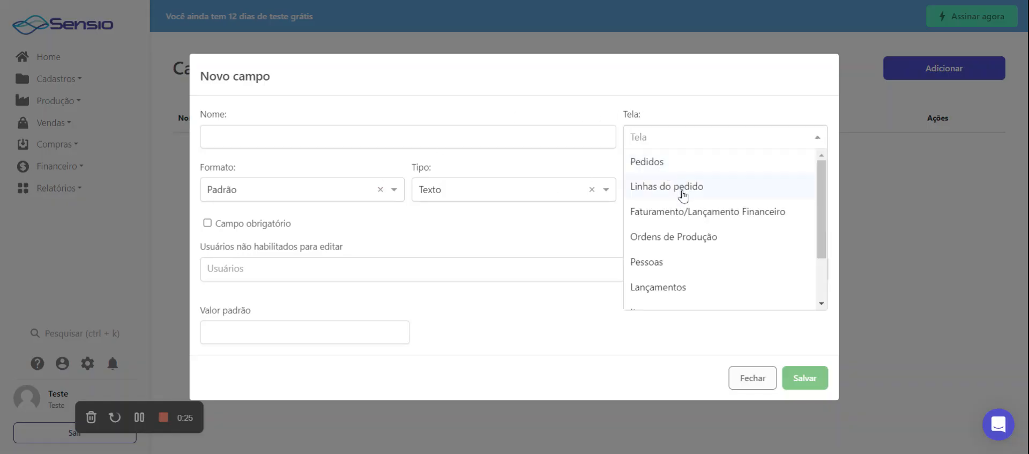
{"action": "left_click", "coordinate": [674, 168]}
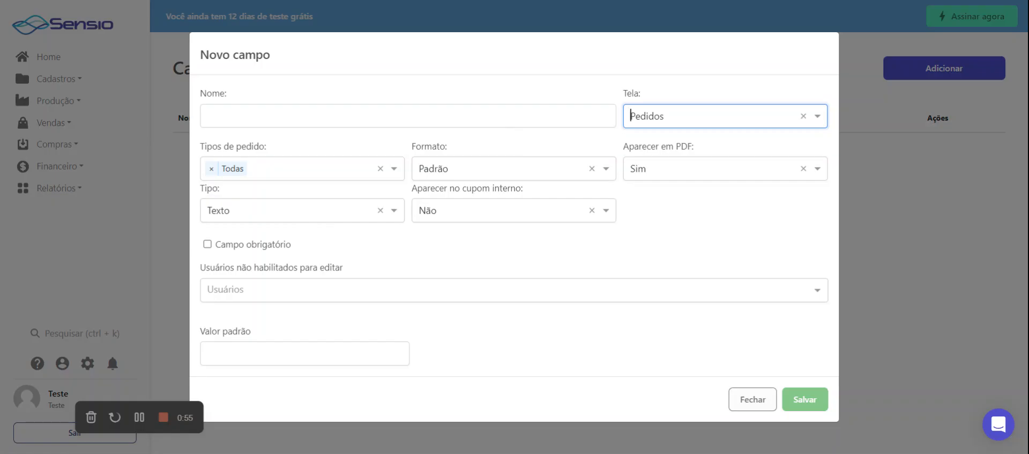
Switch the new field's Tela to Linhas do pedido.
{"action": "left_click", "coordinate": [701, 116]}
{"action": "left_click", "coordinate": [665, 173]}
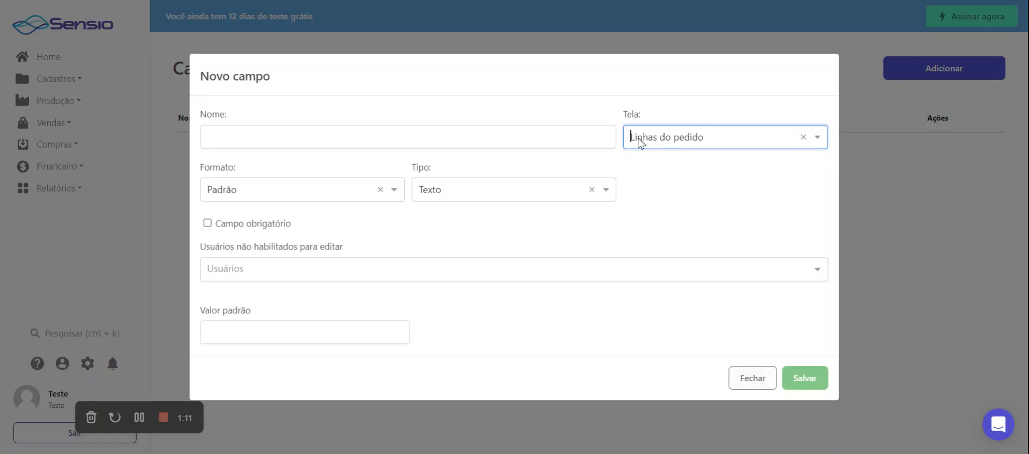
{"action": "left_click", "coordinate": [675, 145]}
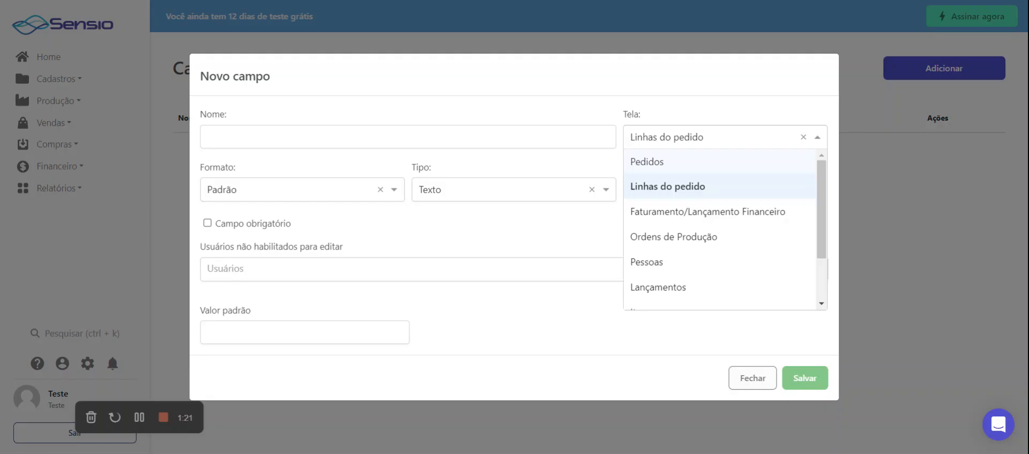
{"action": "left_click", "coordinate": [683, 195]}
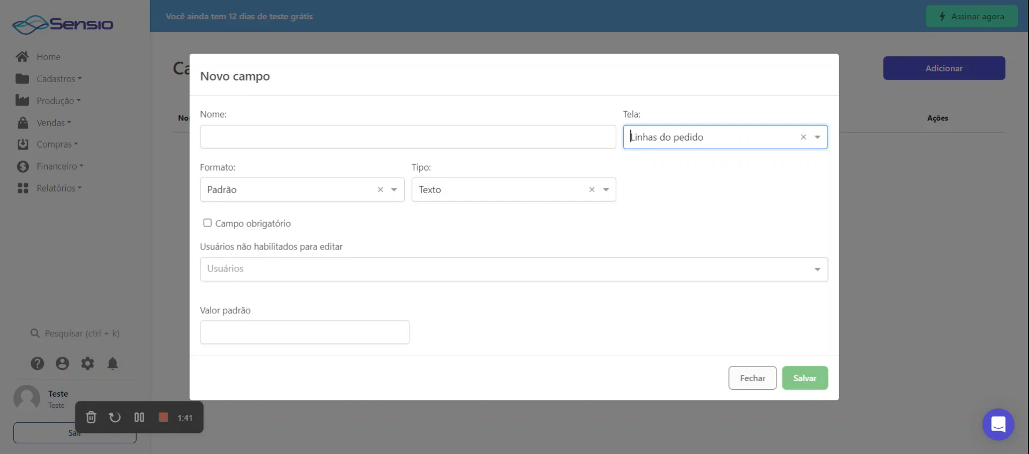
Try the field's Tela as Faturamento/Lançamento Financeiro, followed by Ordens de Produção.
{"action": "left_click", "coordinate": [712, 141]}
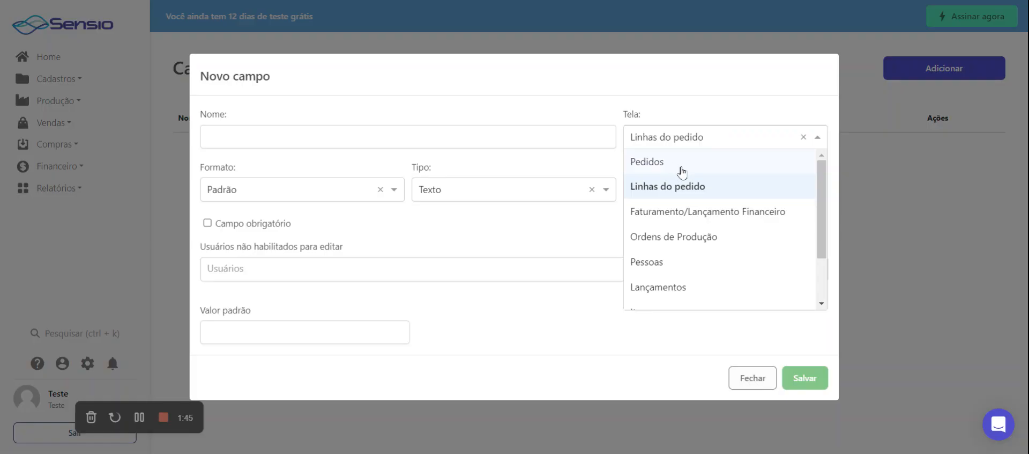
{"action": "left_click", "coordinate": [686, 219]}
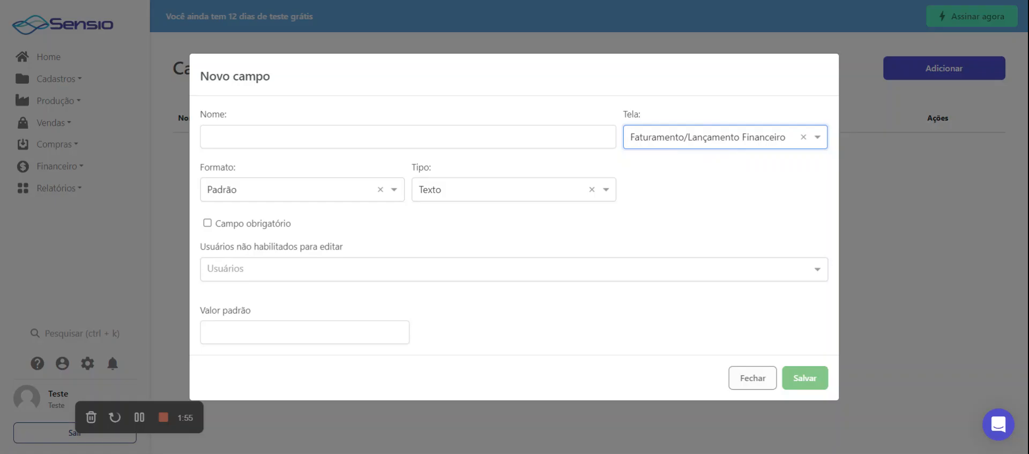
{"action": "left_click", "coordinate": [678, 139]}
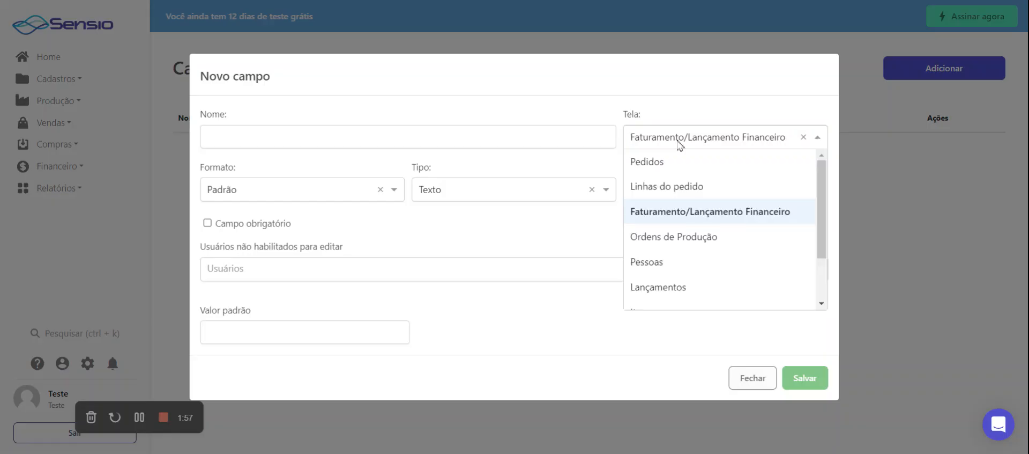
{"action": "left_click", "coordinate": [674, 241]}
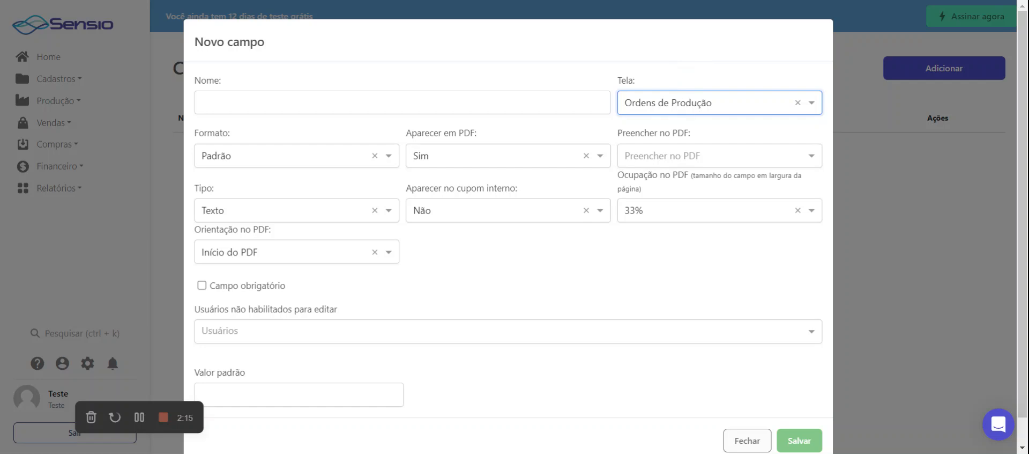
Set the field's Tela to Pessoas and its Formato to Escolher.
{"action": "left_click", "coordinate": [677, 102]}
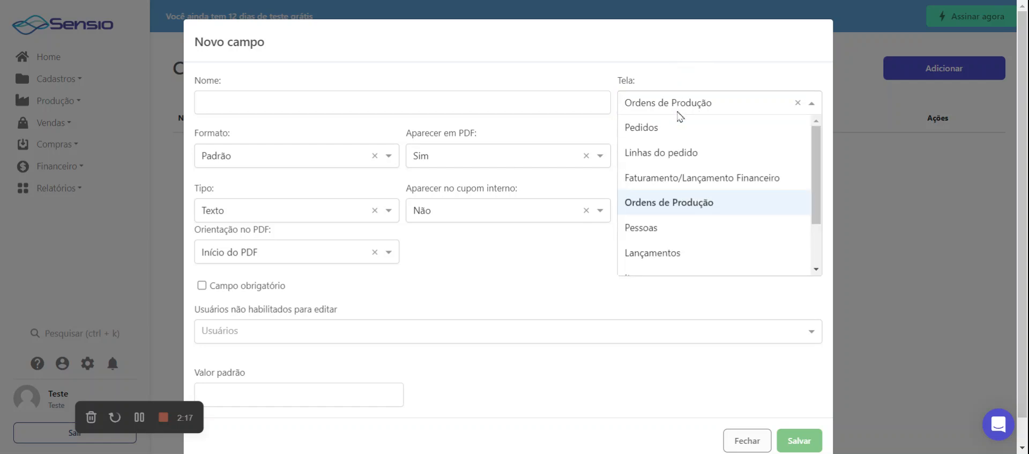
{"action": "left_click", "coordinate": [669, 235]}
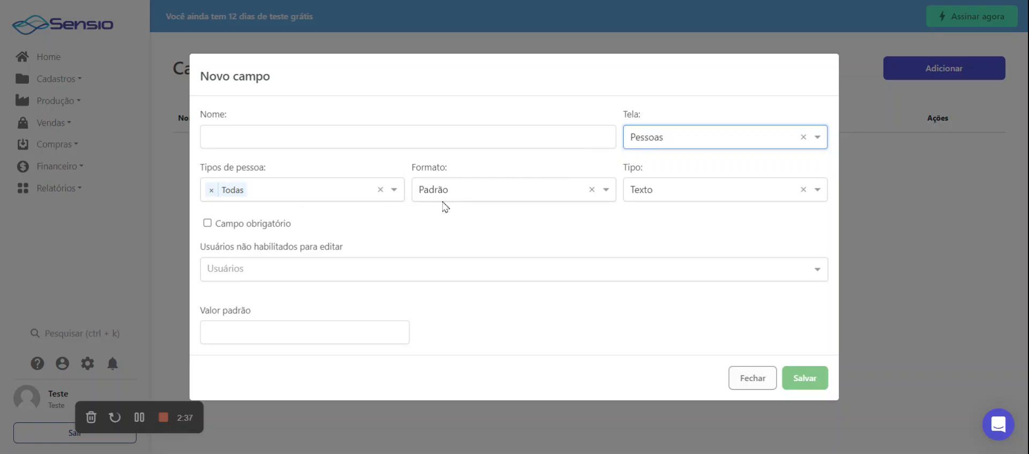
{"action": "left_click", "coordinate": [459, 194]}
{"action": "left_click", "coordinate": [459, 239]}
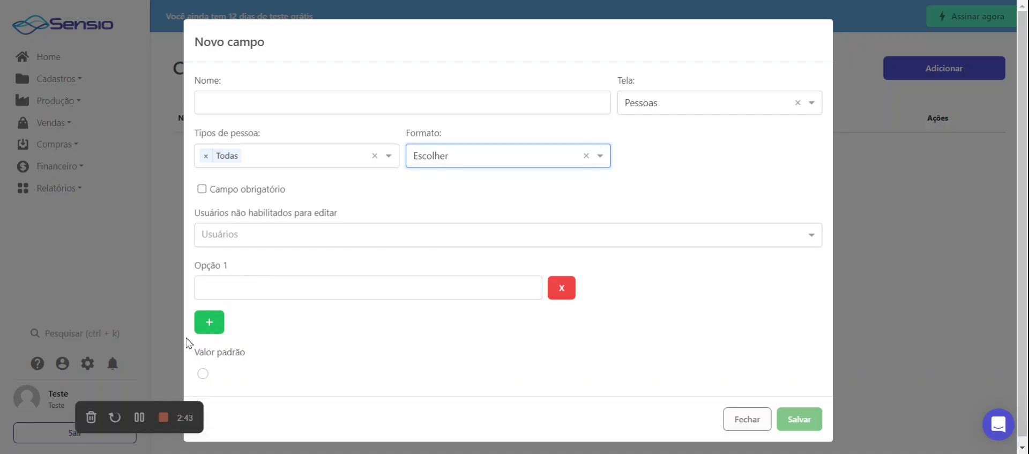
Add a second choice to the field and name the two options SP01 and SP02.
{"action": "left_click", "coordinate": [204, 324]}
{"action": "left_click", "coordinate": [216, 285]}
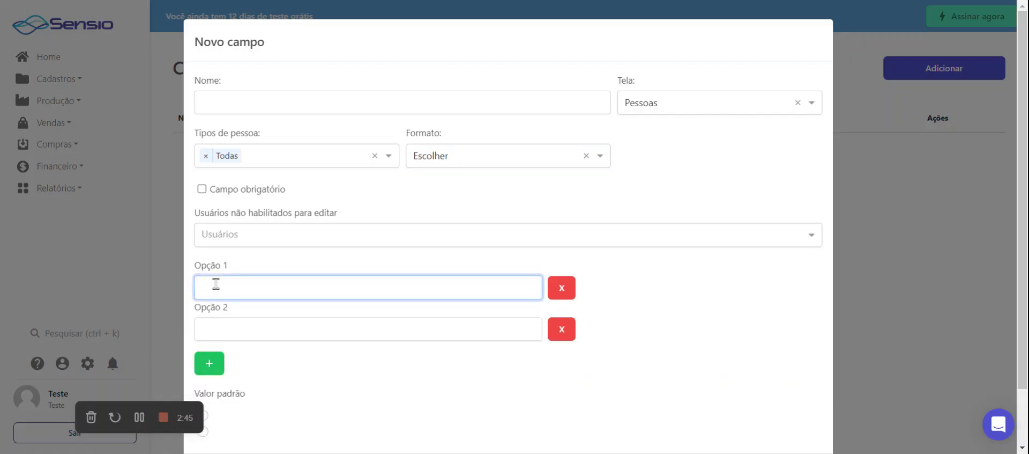
{"action": "type", "text": "SP01"}
{"action": "left_click", "coordinate": [231, 324]}
{"action": "type", "text": "SP"}
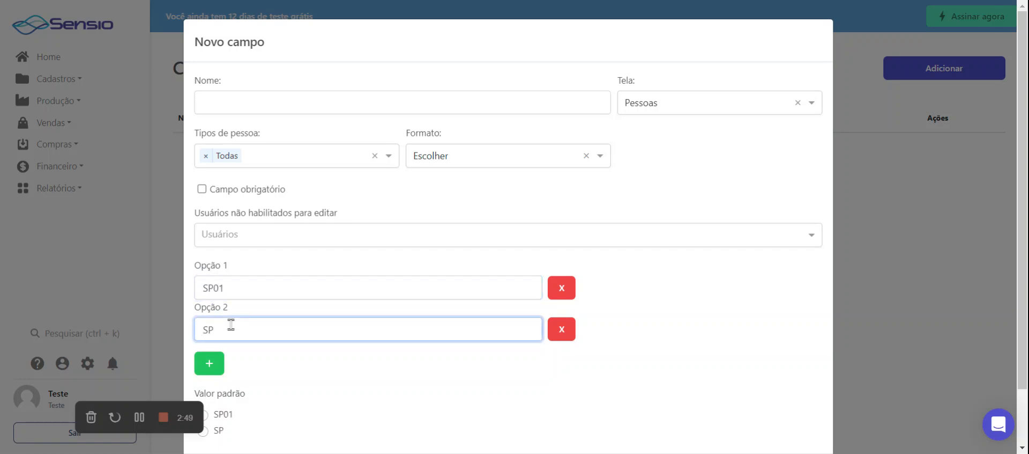
{"action": "type", "text": "02"}
{"action": "scroll", "coordinate": [338, 316], "scroll_direction": "down", "scroll_amount": 1}
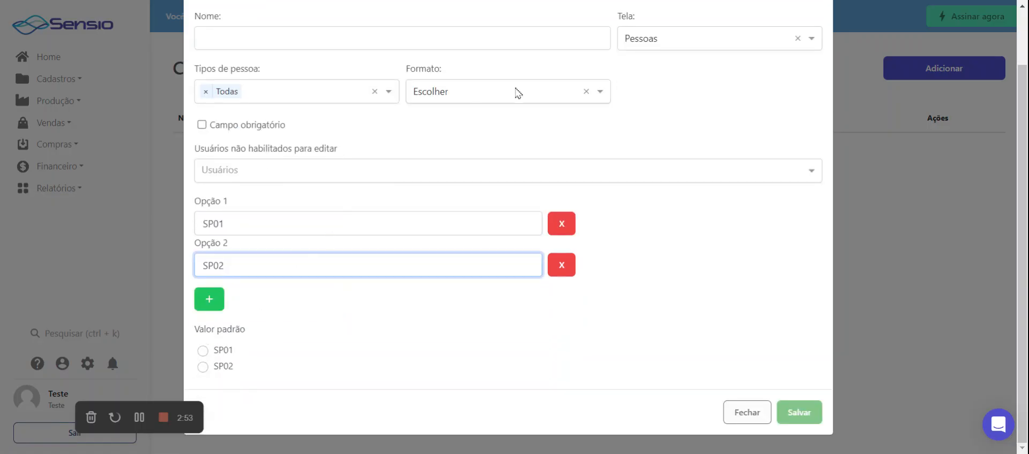
Make the custom field mandatory and change its Tela to Lançamentos.
{"action": "left_click", "coordinate": [202, 125]}
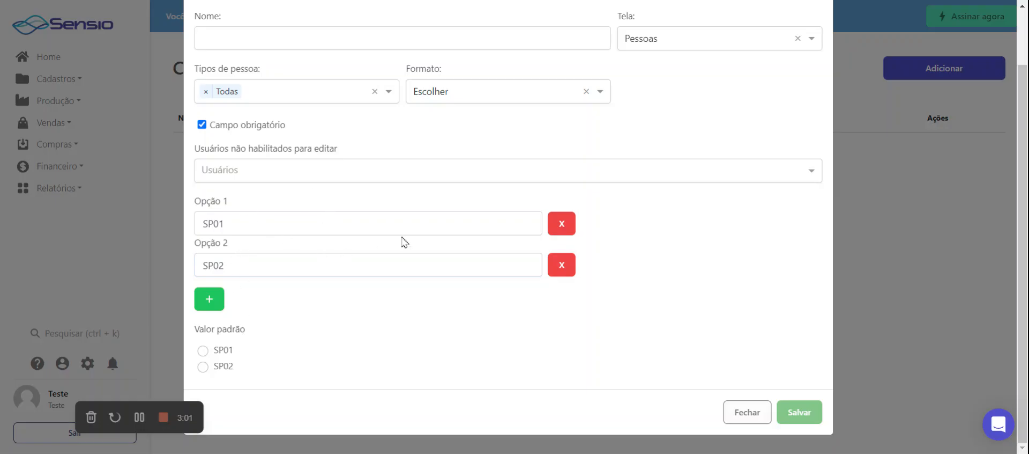
{"action": "scroll", "coordinate": [357, 258], "scroll_direction": "up", "scroll_amount": 2}
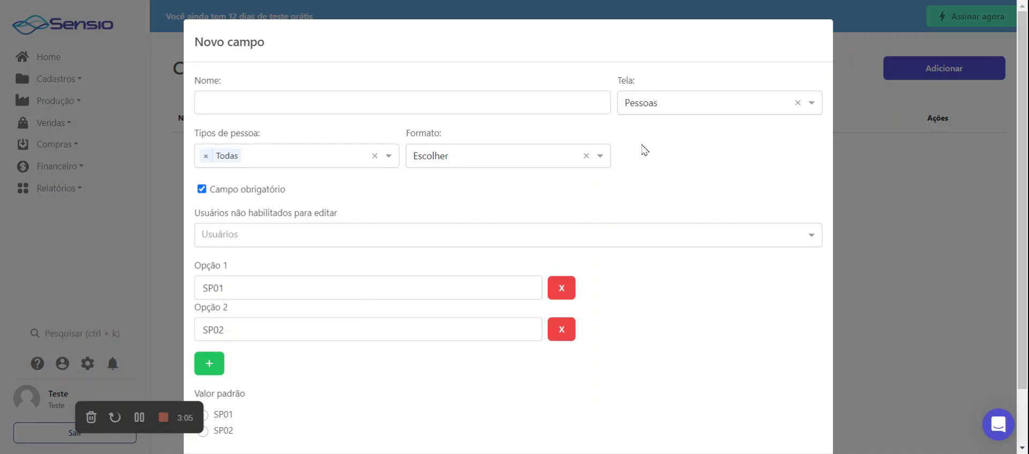
{"action": "left_click", "coordinate": [661, 111]}
{"action": "scroll", "coordinate": [658, 257], "scroll_direction": "down", "scroll_amount": 1}
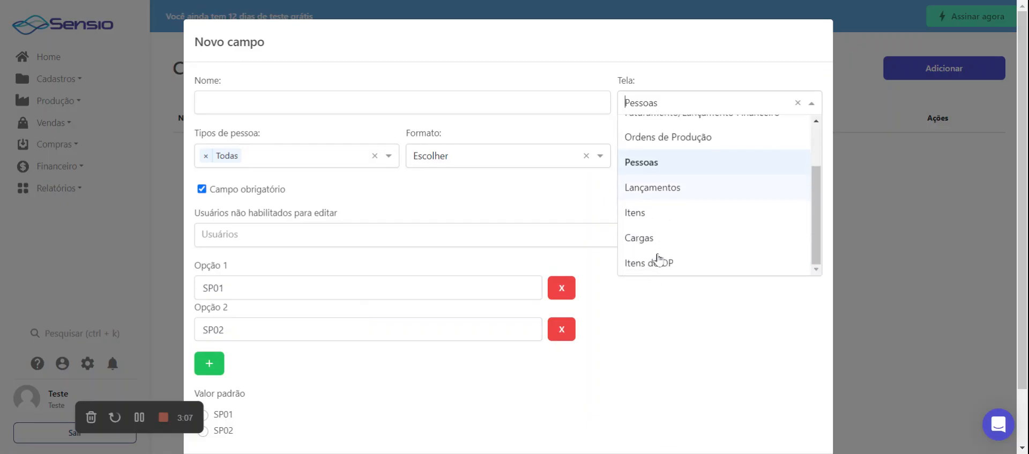
{"action": "left_click", "coordinate": [655, 198]}
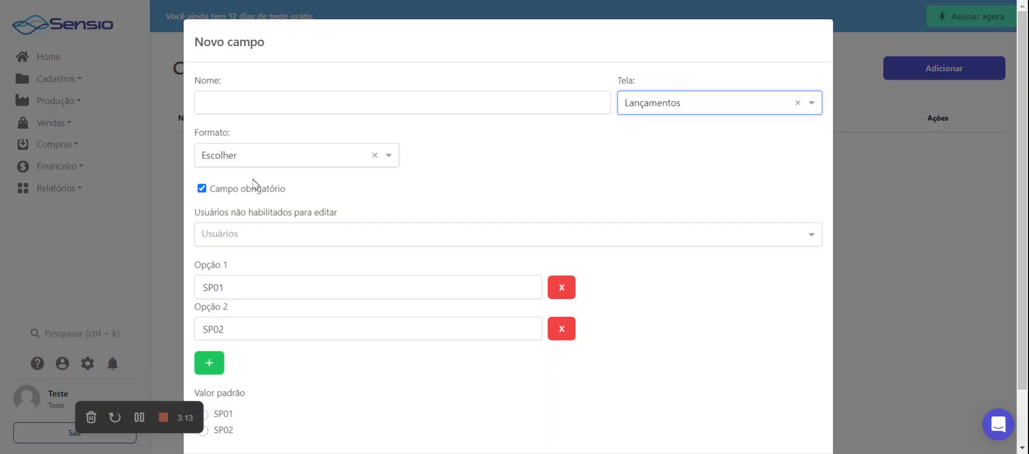
Clear the field's Formato, set it to Padrão, and view the available Tipo choices.
{"action": "left_click", "coordinate": [374, 155]}
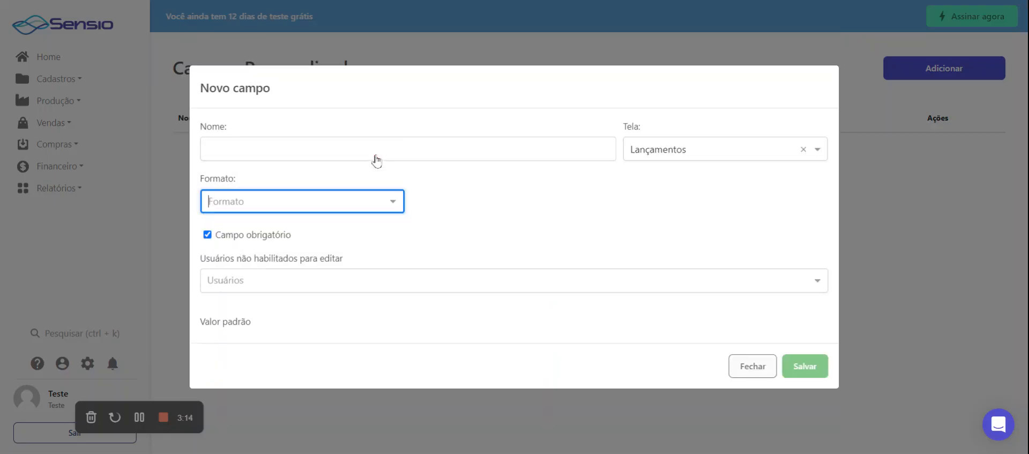
{"action": "left_click", "coordinate": [338, 211]}
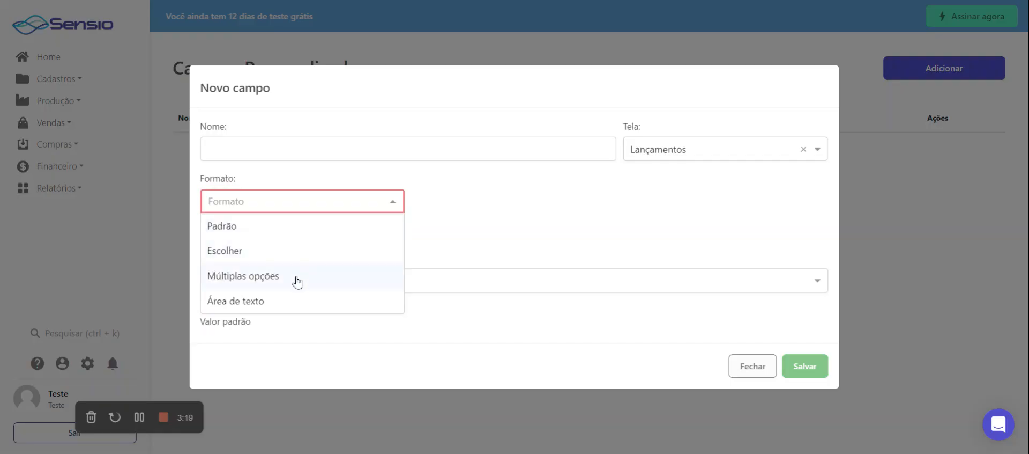
{"action": "left_click", "coordinate": [296, 226]}
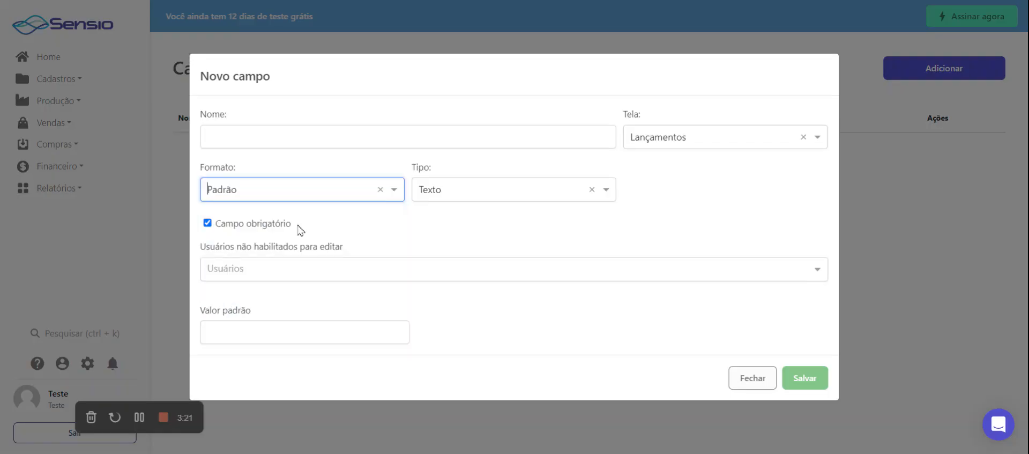
{"action": "left_click", "coordinate": [440, 198]}
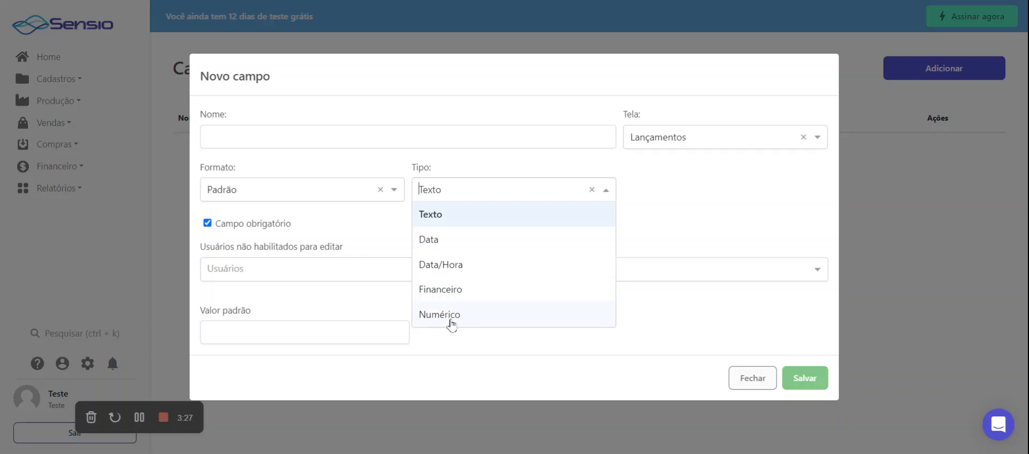
Try the Escolher format for the field, followed by Múltiplas opções.
{"action": "left_click", "coordinate": [314, 196]}
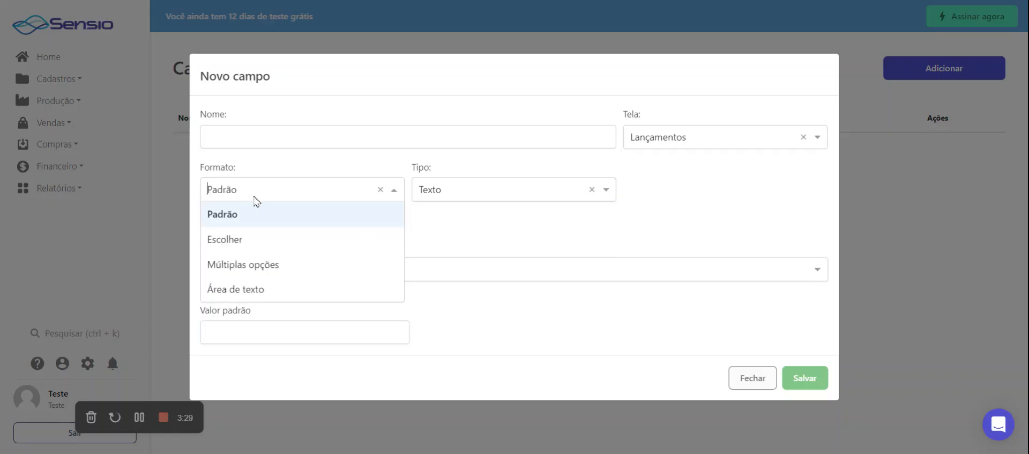
{"action": "left_click", "coordinate": [240, 246]}
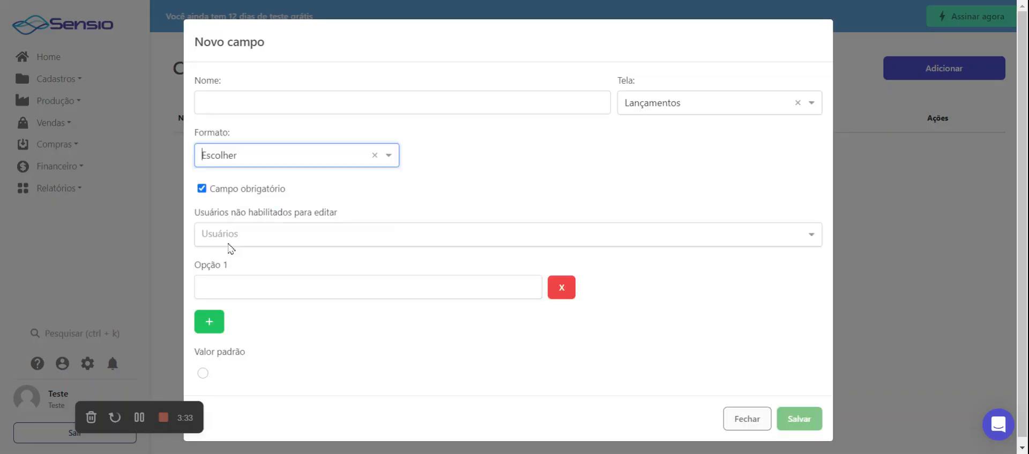
{"action": "left_click", "coordinate": [247, 162]}
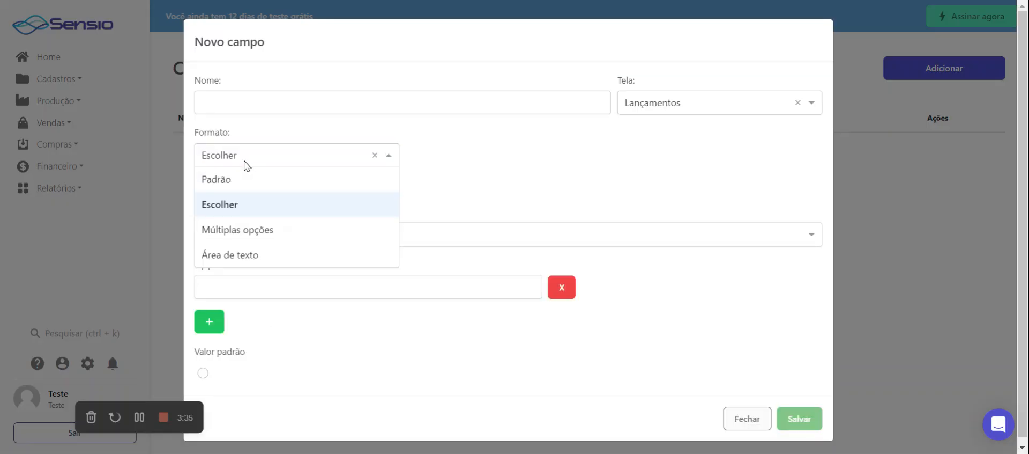
{"action": "left_click", "coordinate": [259, 229]}
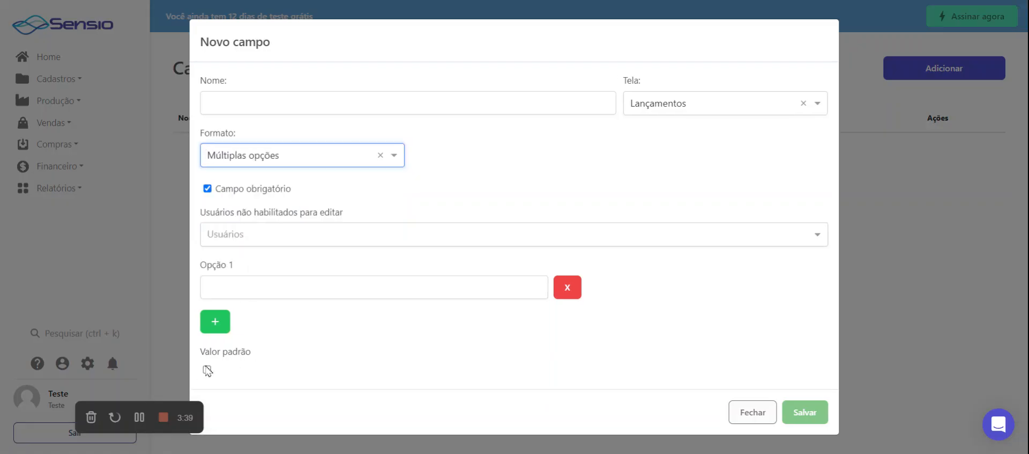
Set the field's Formato to Área de texto and its Tela to Itens.
{"action": "left_click", "coordinate": [271, 158]}
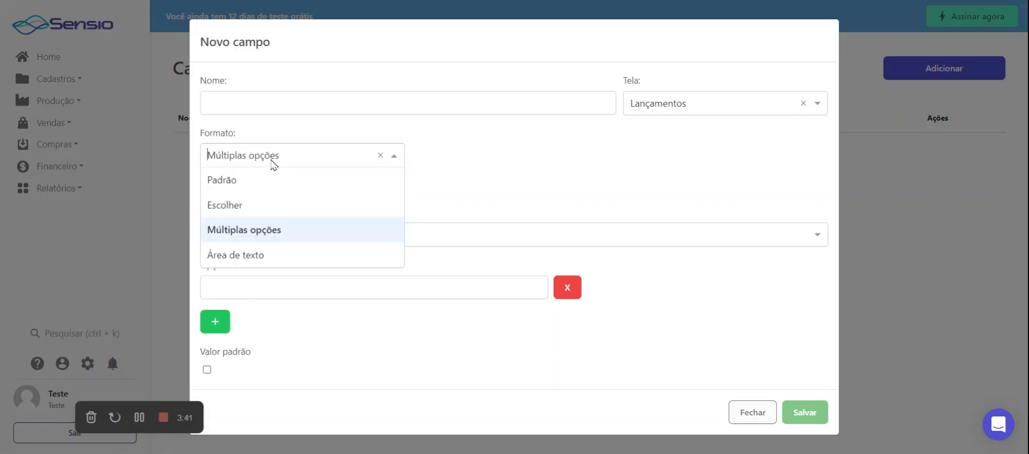
{"action": "left_click", "coordinate": [263, 256]}
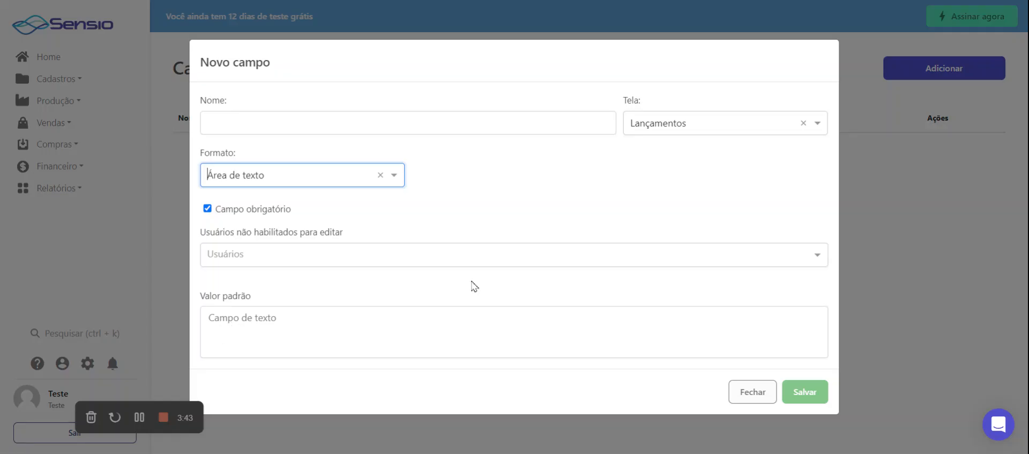
{"action": "left_click", "coordinate": [683, 129]}
{"action": "scroll", "coordinate": [699, 225], "scroll_direction": "down", "scroll_amount": 2}
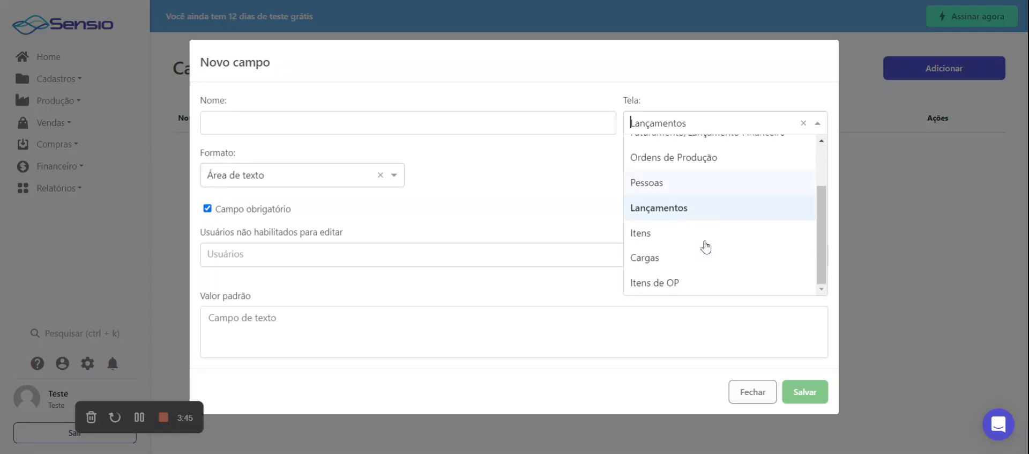
{"action": "left_click", "coordinate": [663, 234]}
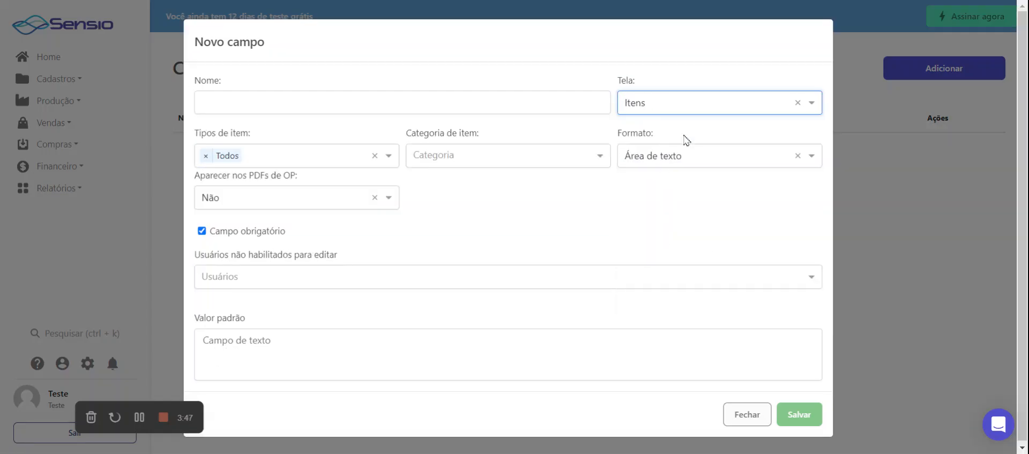
Review the available Tela choices for the new field and set its Tela to Ordens de Produção.
{"action": "left_click", "coordinate": [667, 108]}
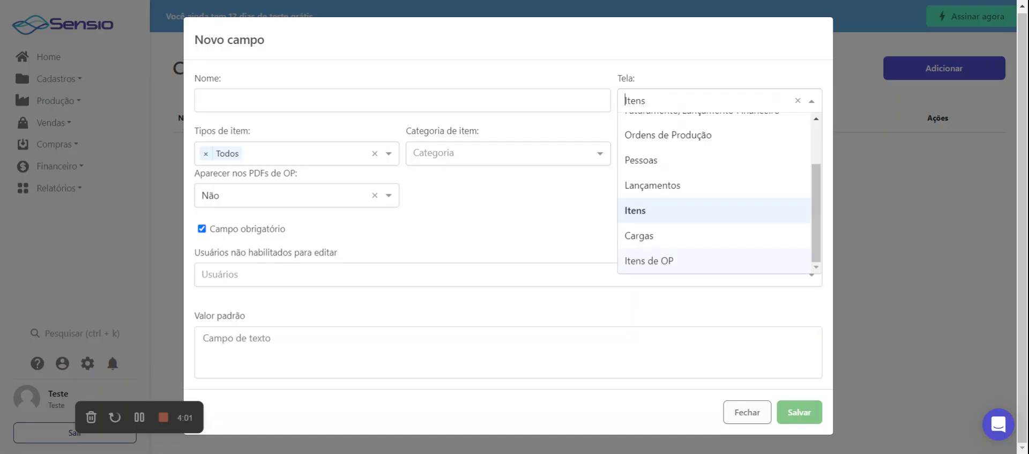
{"action": "left_click", "coordinate": [492, 217]}
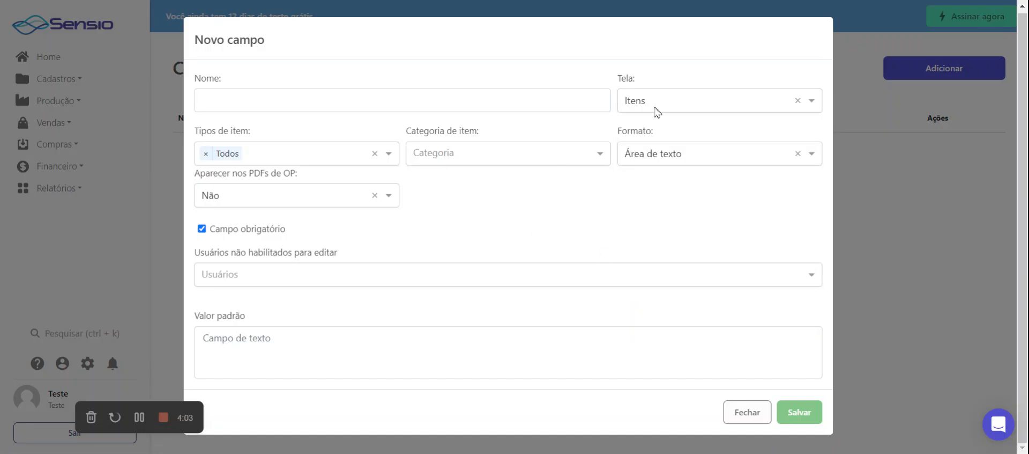
{"action": "left_click", "coordinate": [687, 102]}
{"action": "scroll", "coordinate": [670, 184], "scroll_direction": "up", "scroll_amount": 2}
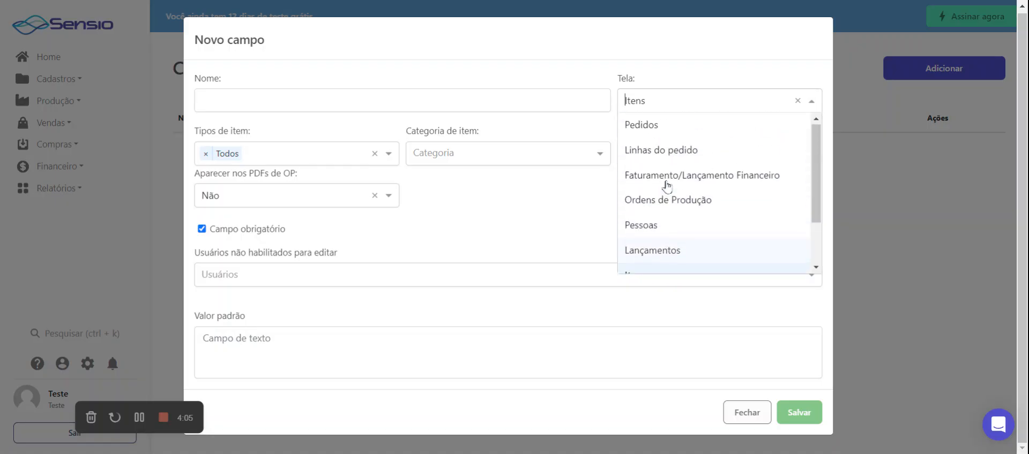
{"action": "left_click", "coordinate": [673, 207]}
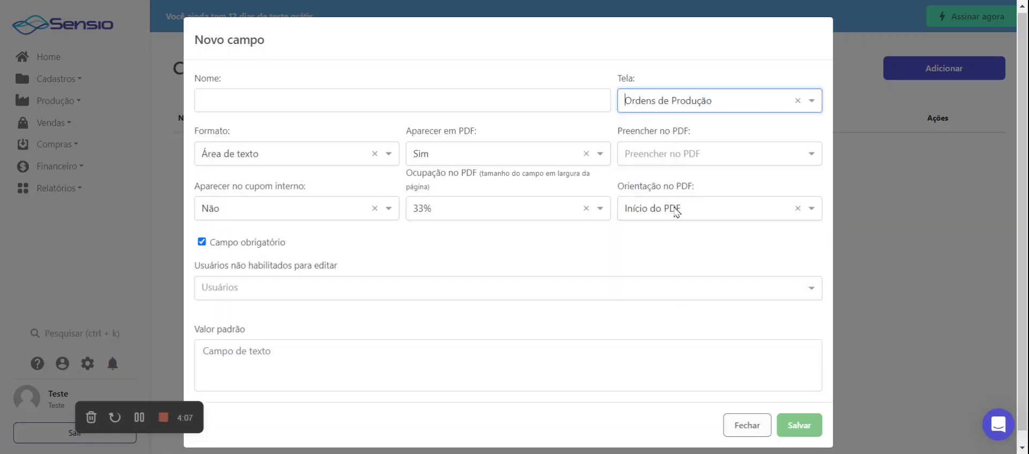
View the choices for Preencher no PDF and Orientação no PDF without changing either setting.
{"action": "left_click", "coordinate": [653, 156]}
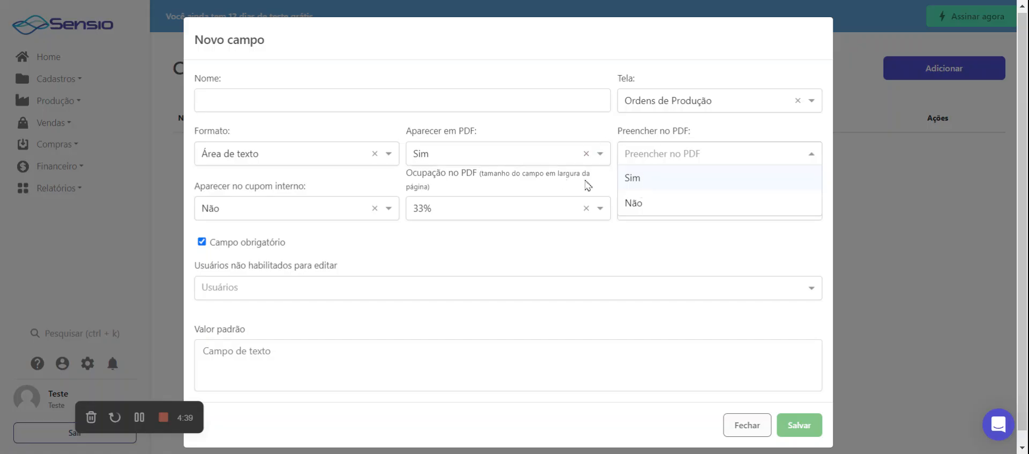
{"action": "left_click", "coordinate": [589, 141]}
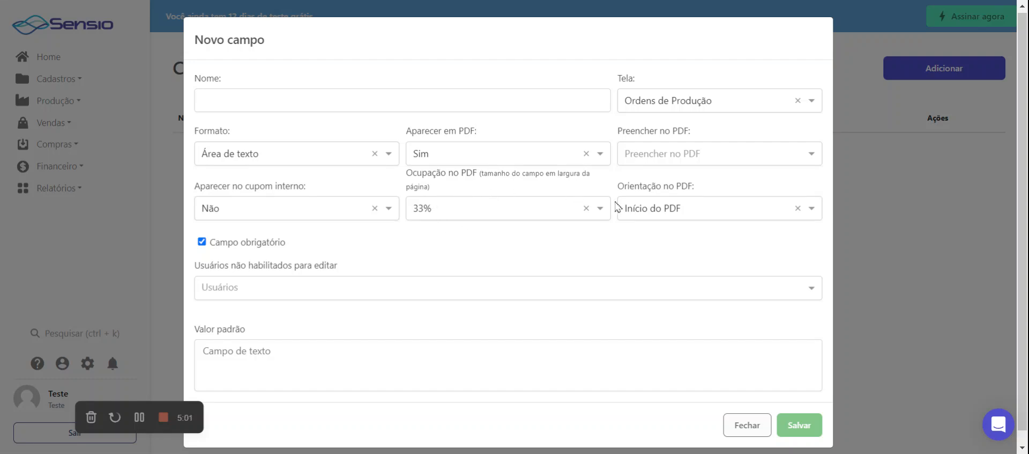
{"action": "left_click", "coordinate": [660, 219]}
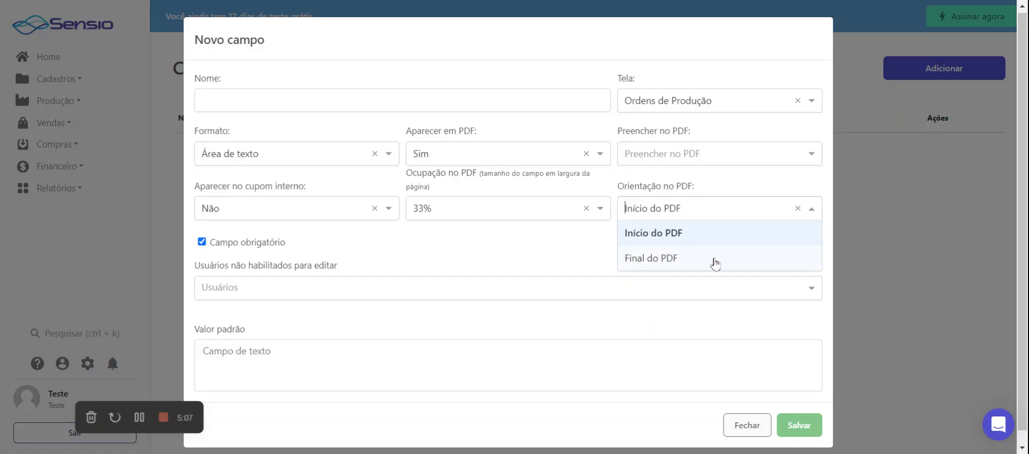
Try 33% and 50% as the field's Ocupação no PDF, and finally set it to 100%.
{"action": "left_click", "coordinate": [484, 211]}
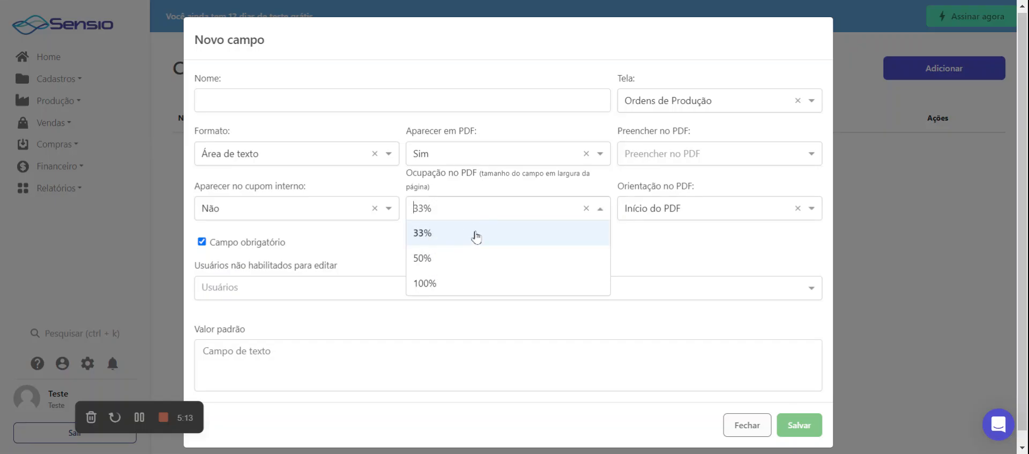
{"action": "left_click", "coordinate": [428, 234]}
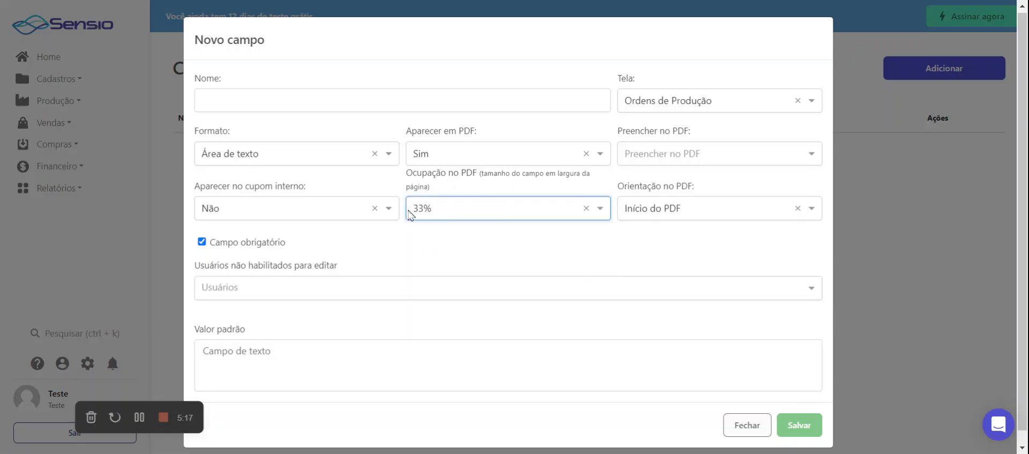
{"action": "left_click", "coordinate": [465, 216]}
{"action": "left_click", "coordinate": [446, 257]}
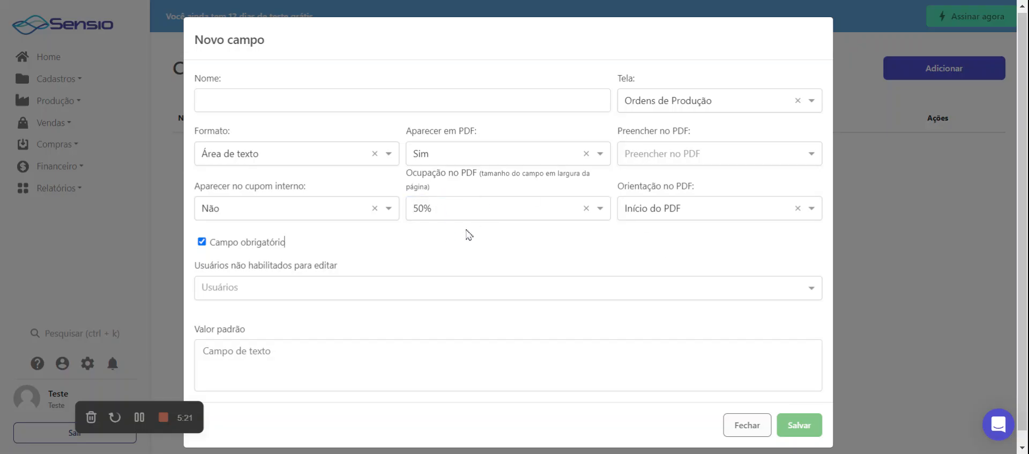
{"action": "left_click", "coordinate": [458, 218]}
{"action": "left_click", "coordinate": [457, 282]}
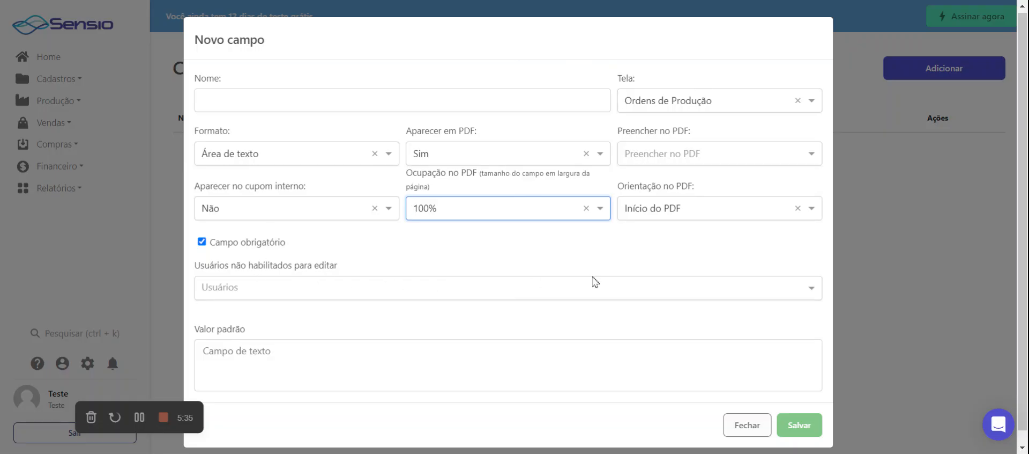
{"action": "scroll", "coordinate": [648, 290], "scroll_direction": "down", "scroll_amount": 1}
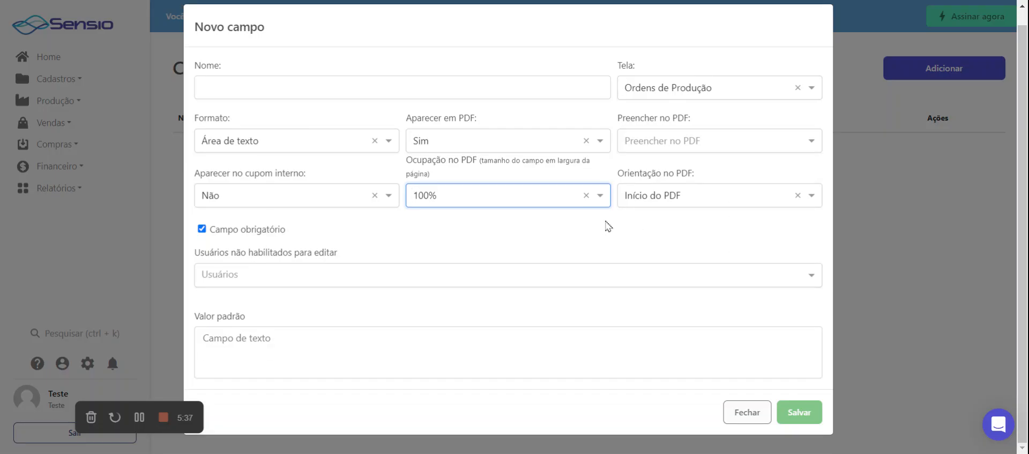